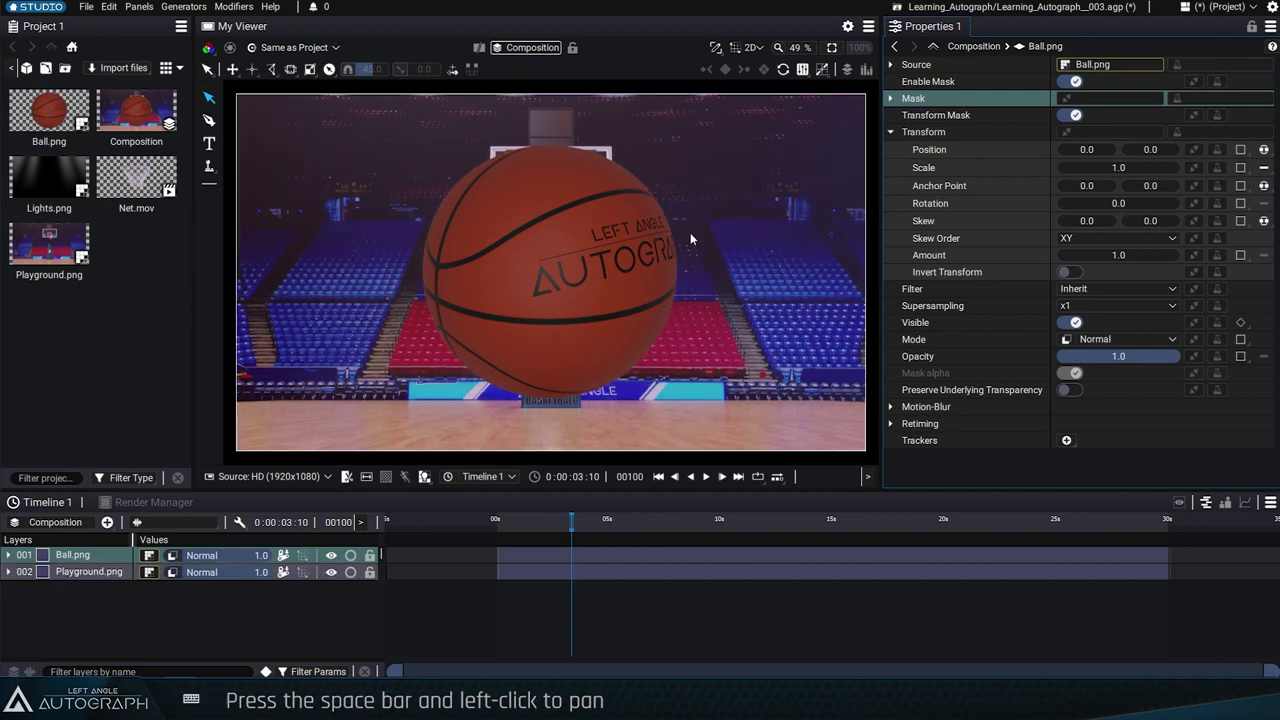
Pan the composition in the viewer so it ends slightly lower and to the right
mouse_move(696, 264)
left_mouse_down()
mouse_move(556, 215)
mouse_move(420, 254)
mouse_move(509, 340)
mouse_move(761, 331)
mouse_move(790, 250)
mouse_move(650, 178)
mouse_move(511, 237)
mouse_move(637, 357)
mouse_move(843, 270)
mouse_move(660, 194)
mouse_move(588, 276)
mouse_move(745, 277)
mouse_move(700, 251)
mouse_move(690, 263)
left_mouse_up()
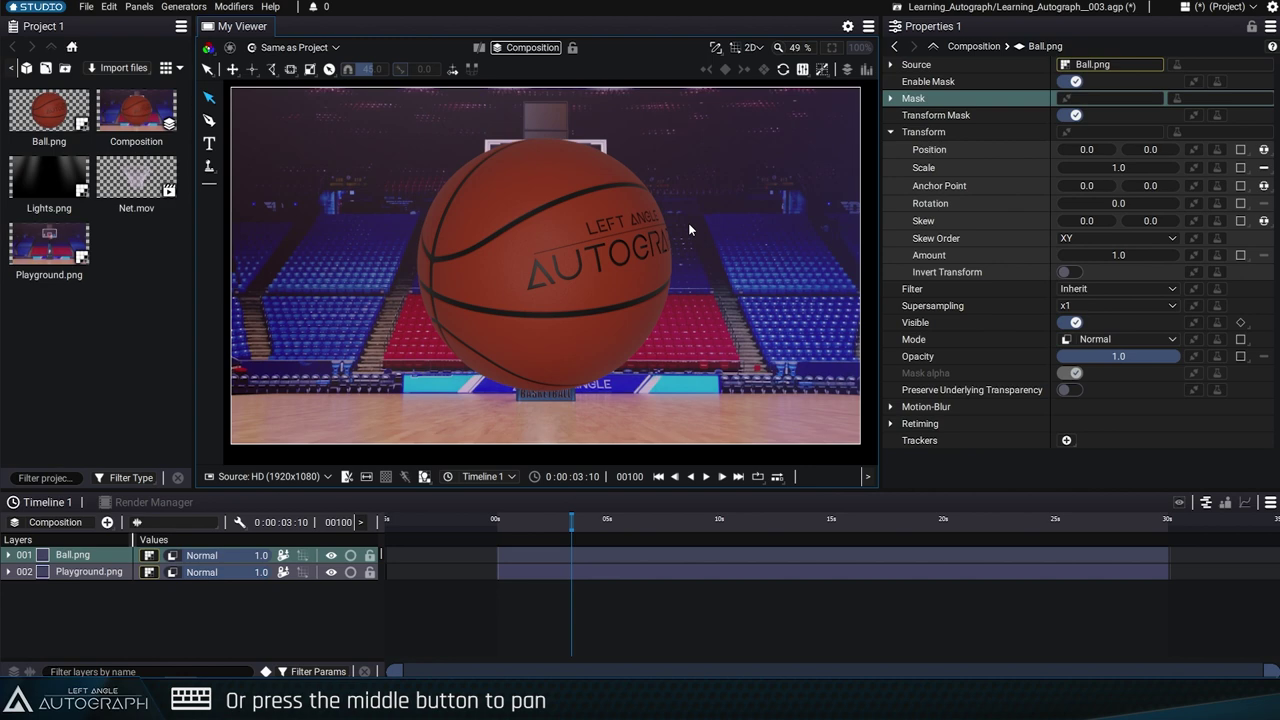
mouse_move(688, 223)
left_mouse_down()
mouse_move(628, 193)
mouse_move(554, 244)
mouse_move(713, 268)
mouse_move(720, 208)
mouse_move(580, 194)
mouse_move(634, 300)
mouse_move(758, 238)
mouse_move(652, 210)
mouse_move(693, 253)
mouse_move(691, 236)
left_mouse_up()
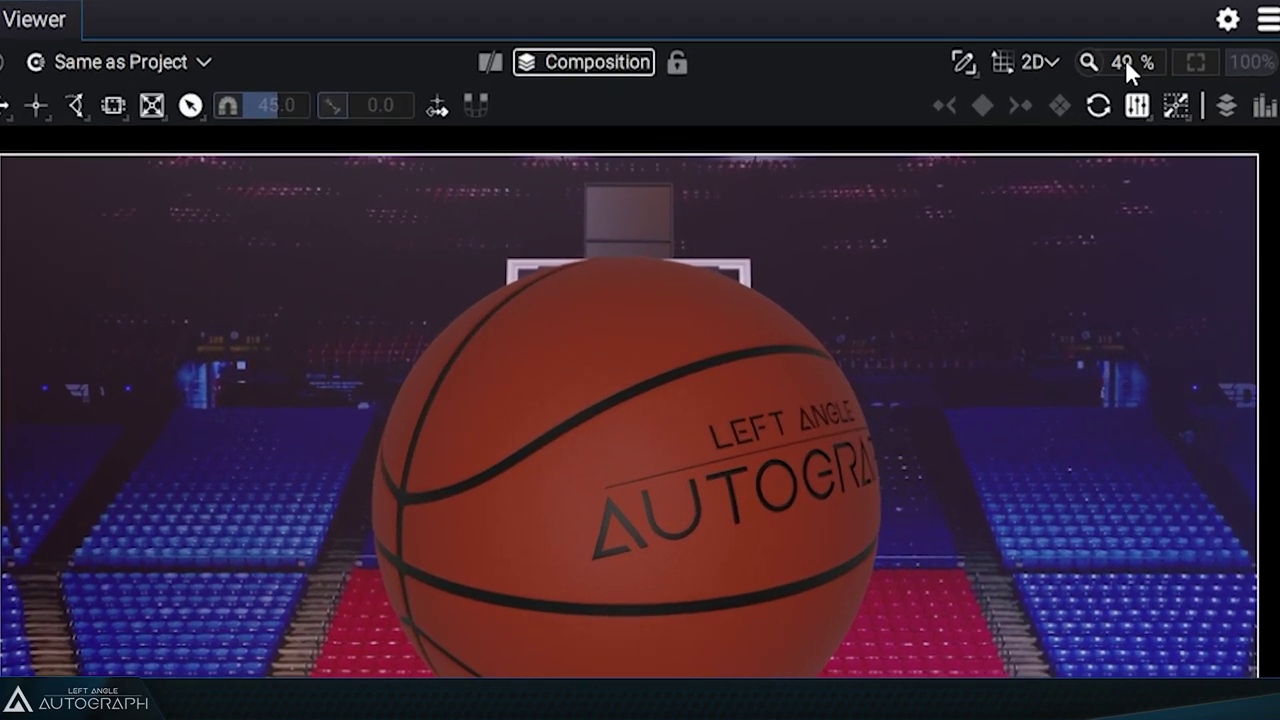
Scrub the viewer zoom percentage until the basketball fills most of the view at 73%
mouse_move(1125, 59)
left_mouse_down()
mouse_move(1185, 59)
mouse_move(1095, 59)
mouse_move(1195, 59)
mouse_move(1095, 59)
mouse_move(1150, 59)
left_mouse_up()
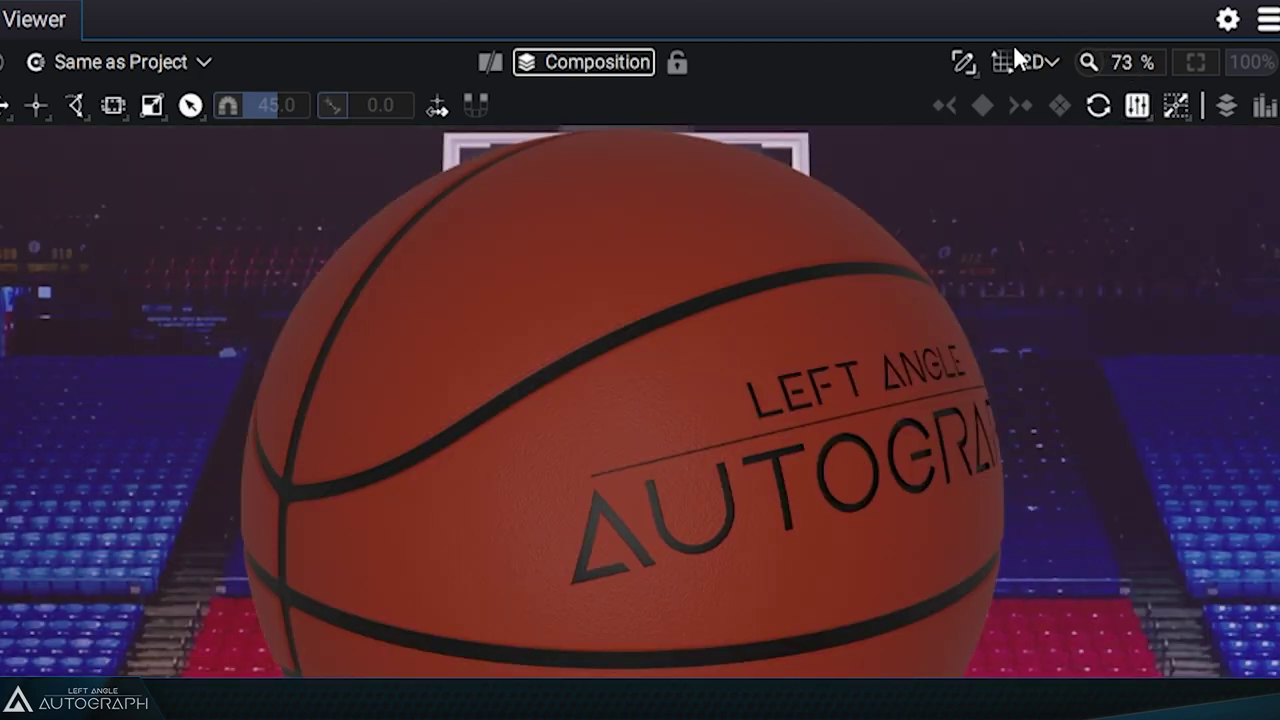
Set the viewer magnification to 50%, then 200%, then 100% actual size
left_click(1087, 63)
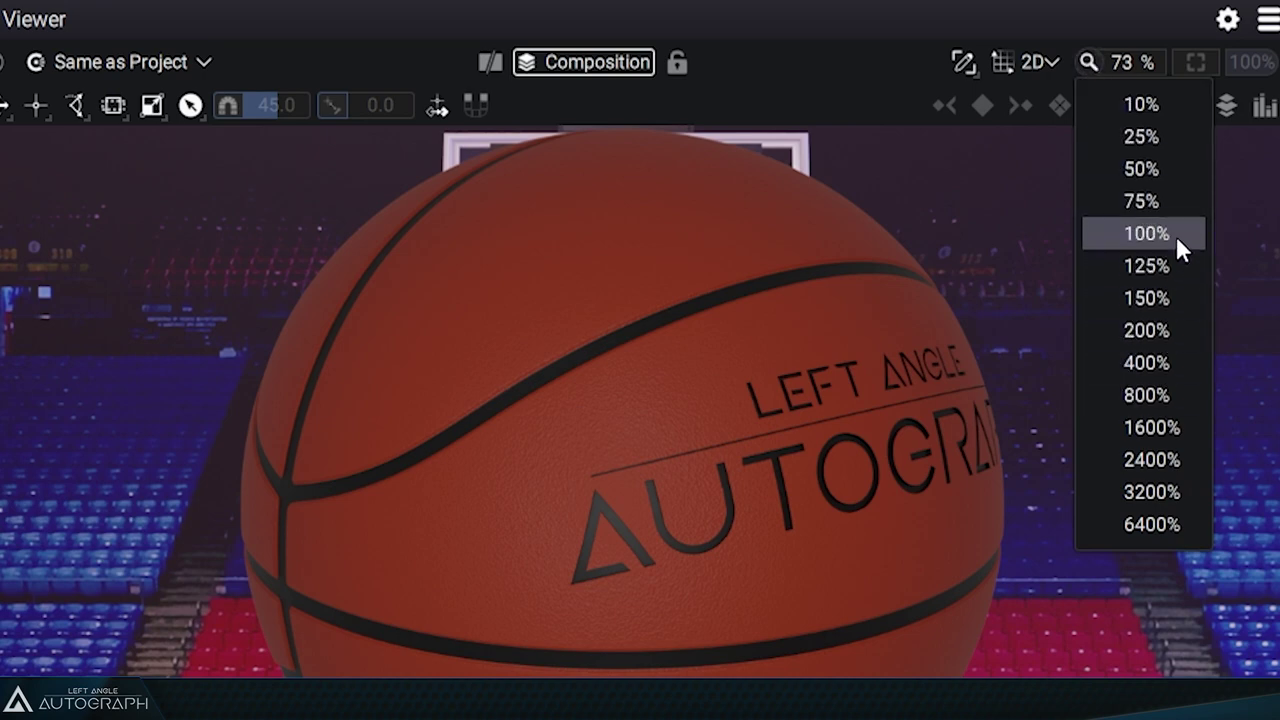
left_click(1169, 172)
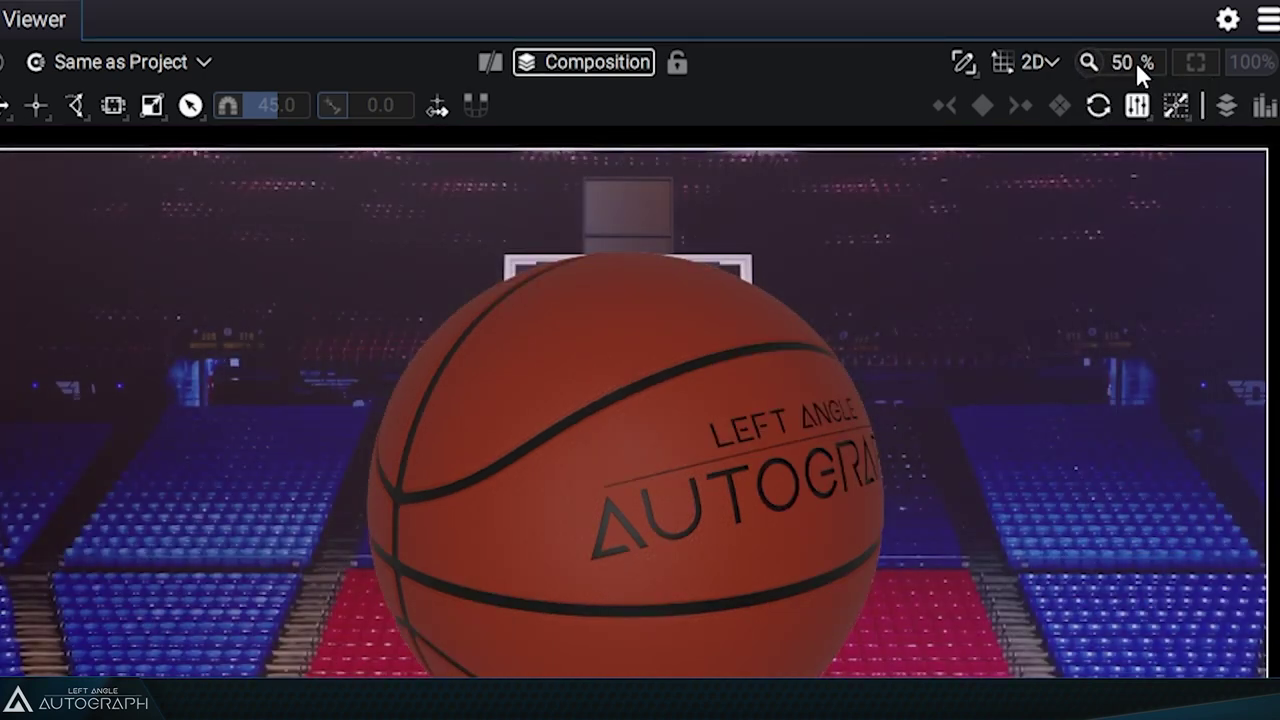
left_click(1136, 62)
left_click(1095, 58)
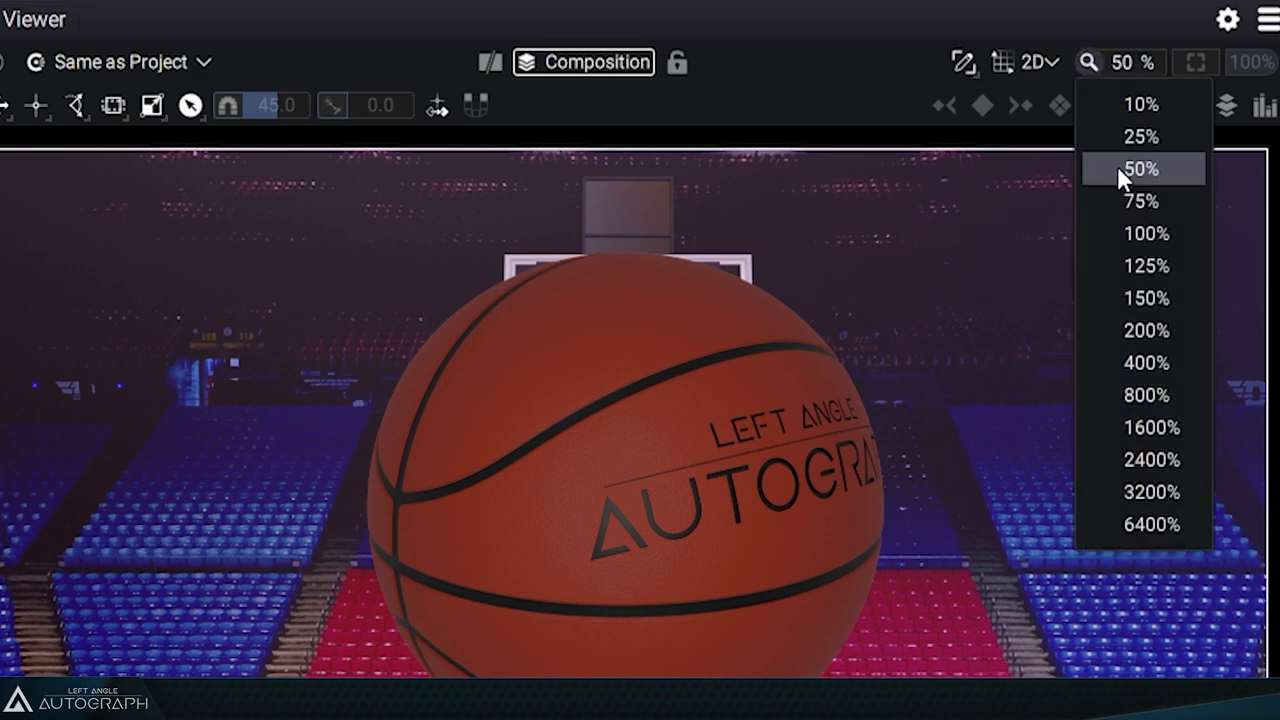
left_click(1152, 325)
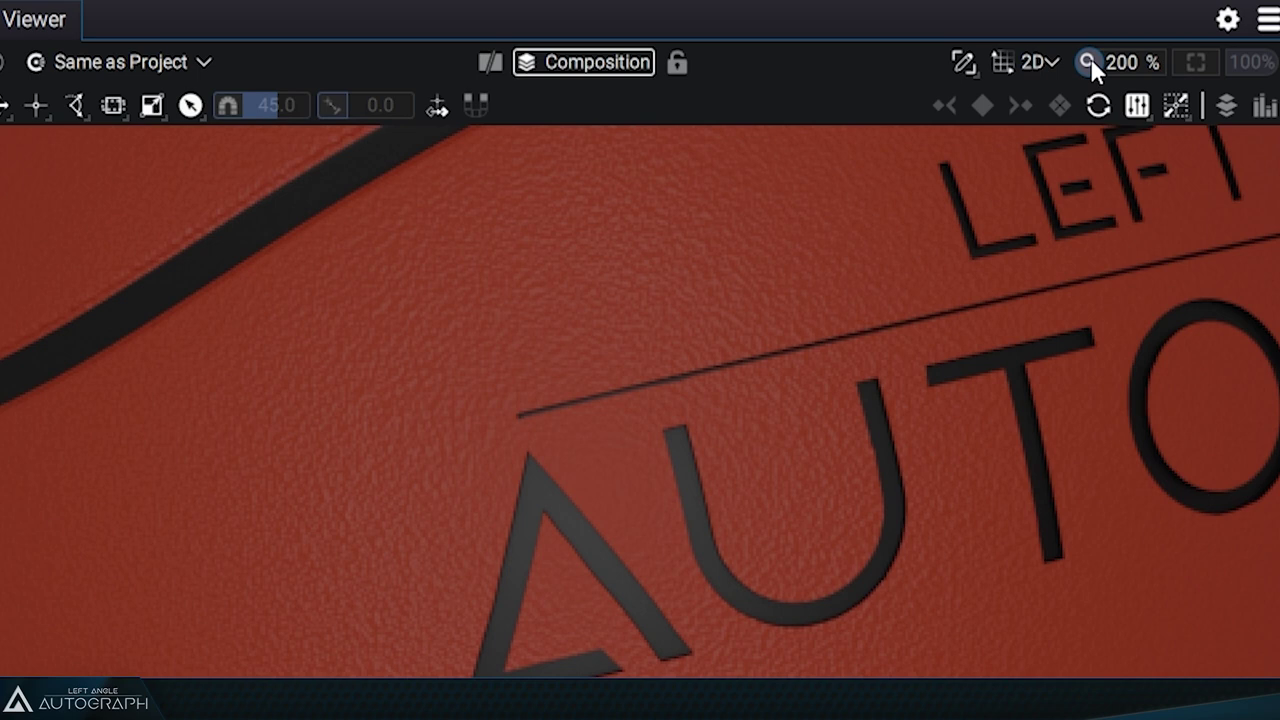
left_click(1252, 66)
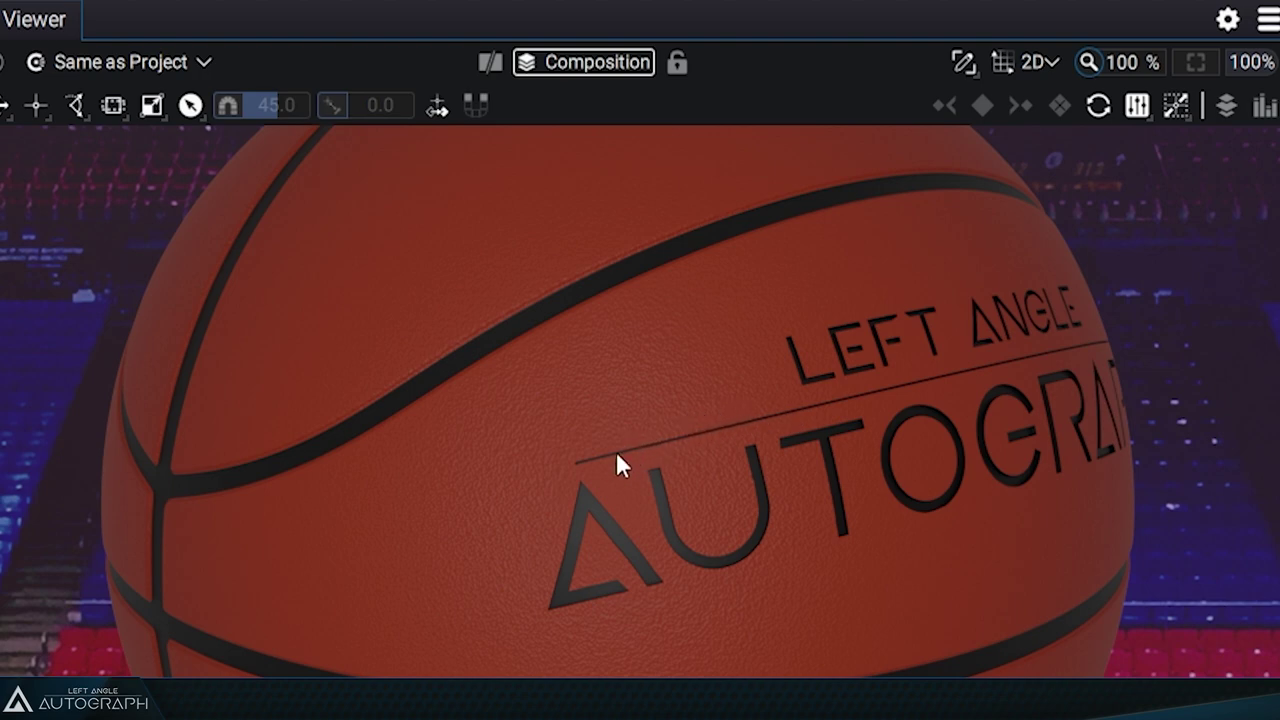
Wheel-zoom in and out around the basketball's lettering, settling at about 69%
scroll(614, 462, "up", 2)
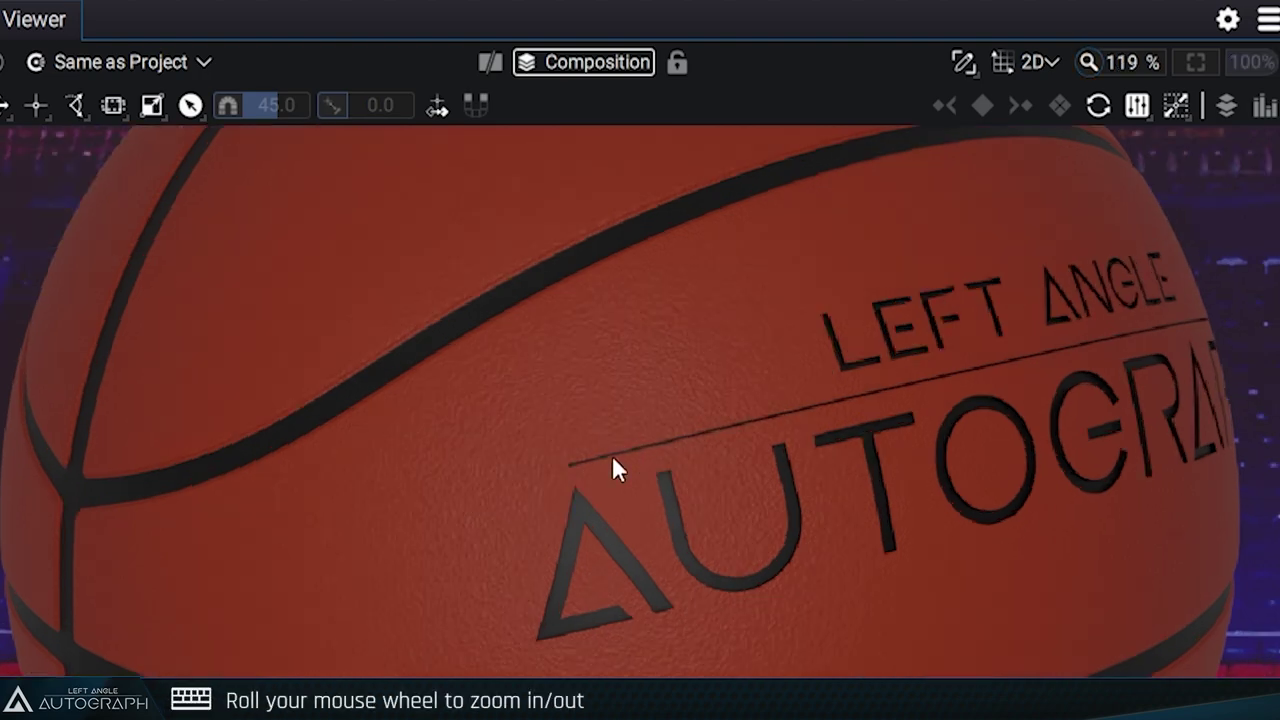
scroll(614, 462, "up", 4)
scroll(614, 462, "down", 4)
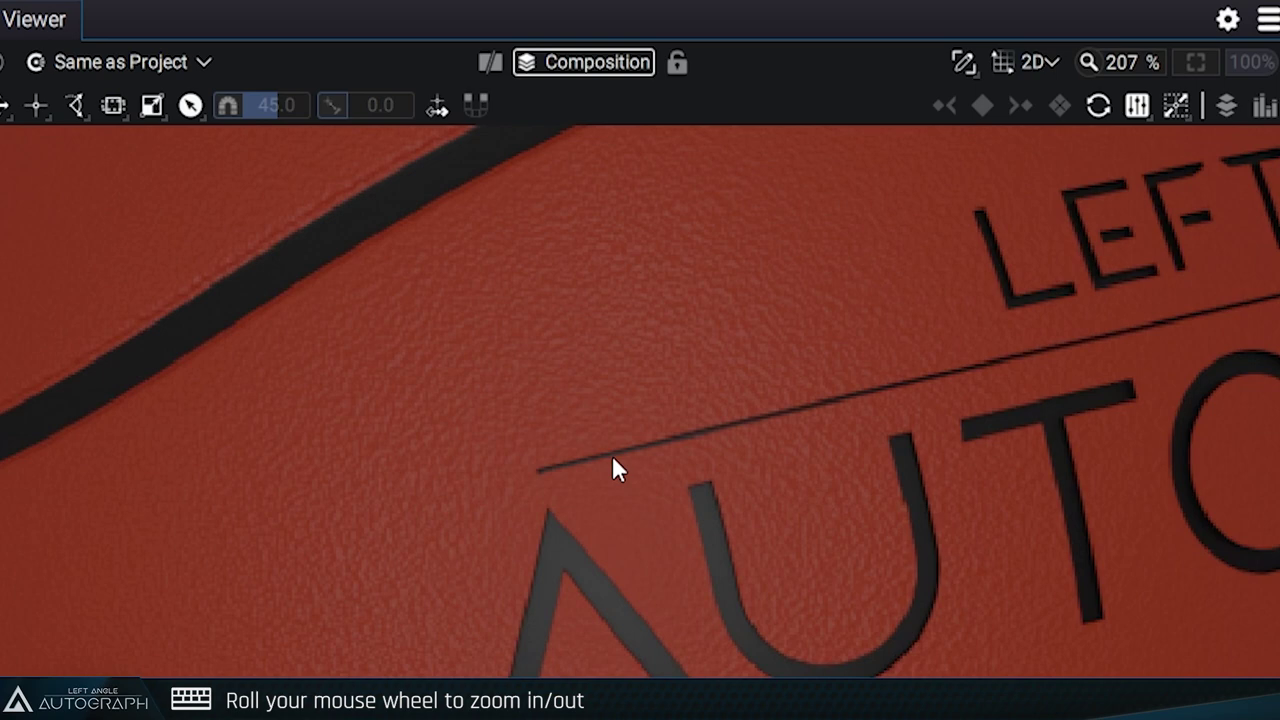
scroll(614, 462, "down", 7)
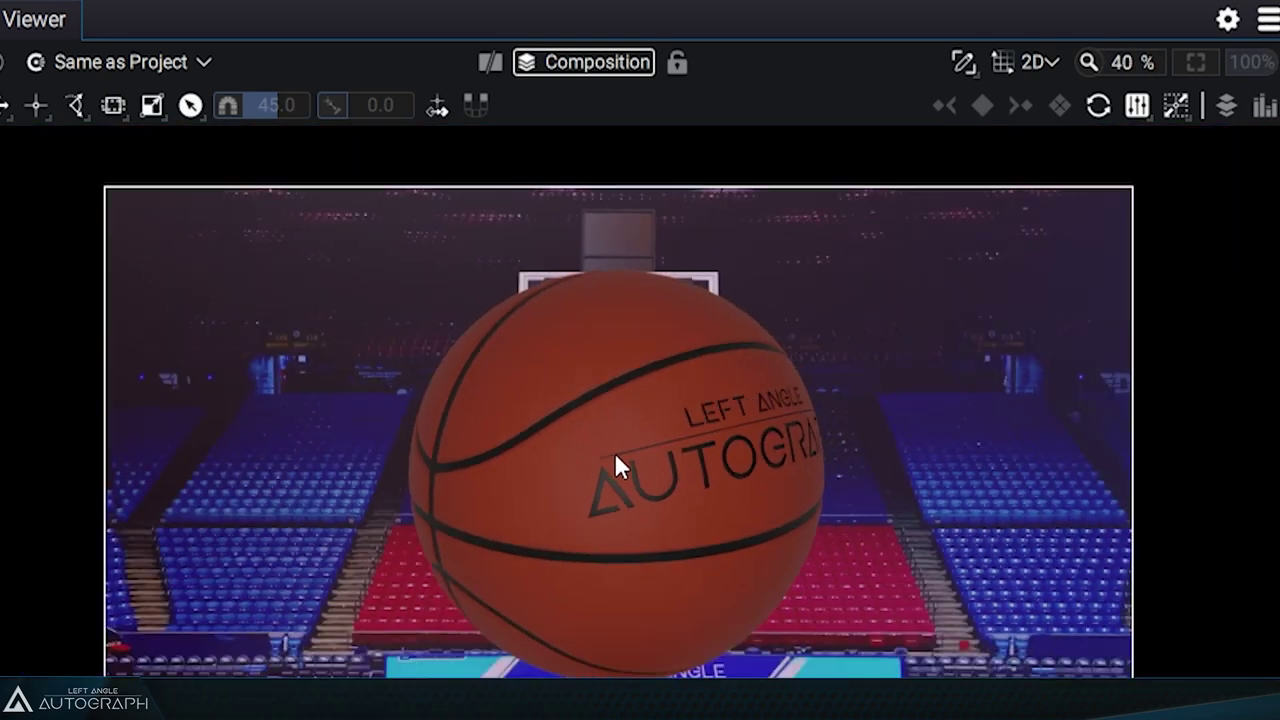
scroll(614, 462, "up", 3)
scroll(616, 458, "up", 4)
scroll(616, 458, "down", 5)
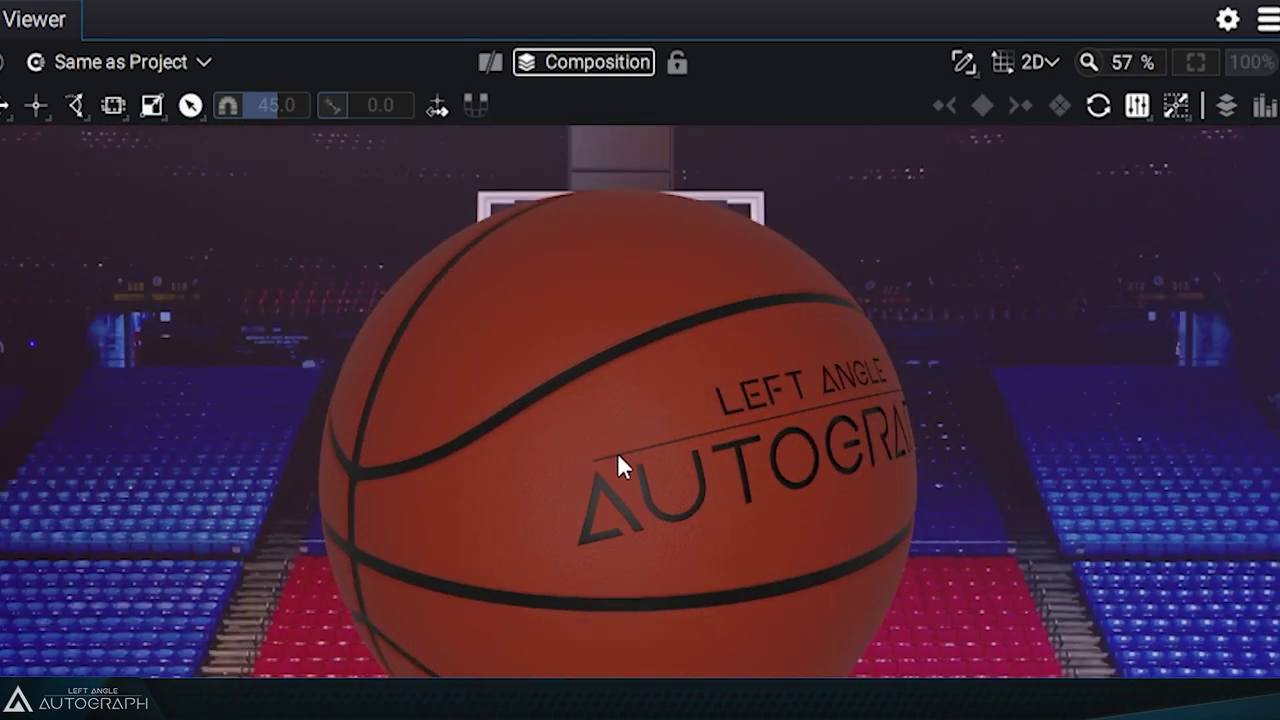
scroll(619, 458, "up", 1)
scroll(619, 458, "up", 3)
scroll(619, 458, "down", 3)
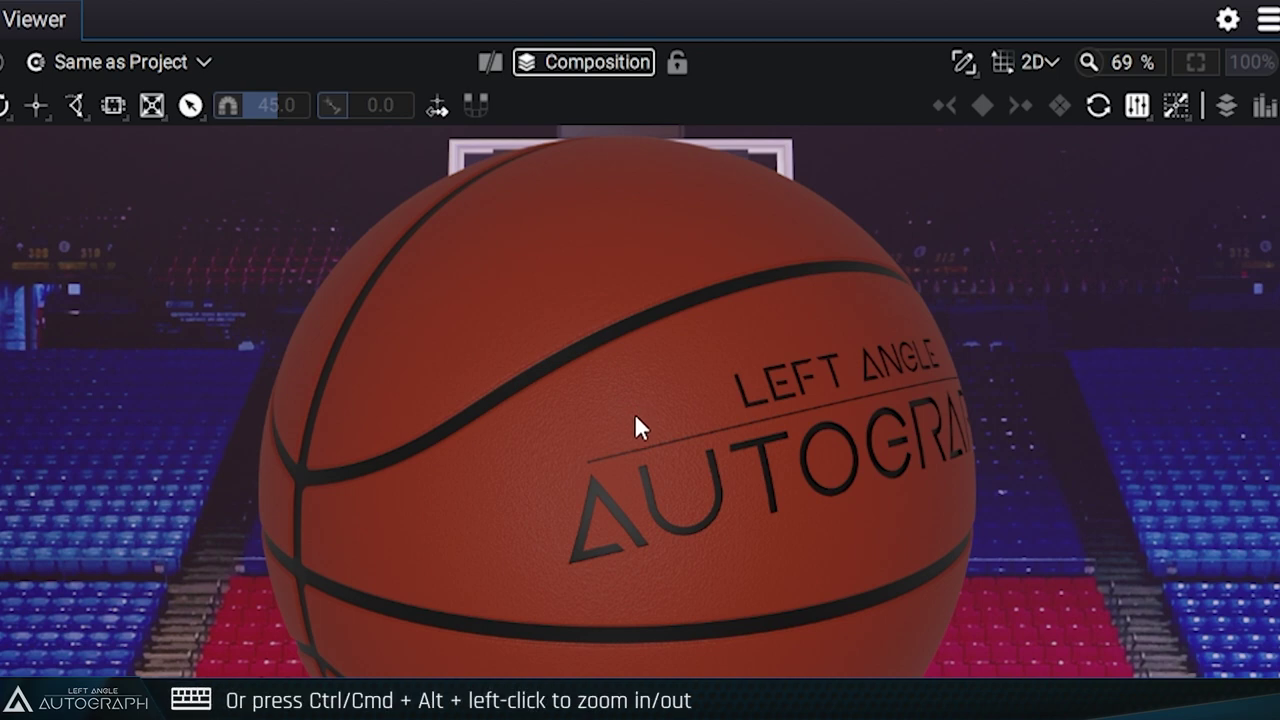
Drag-zoom the composition to about 185%, then magnify the right-side seats to 533%
left_click_drag(610, 420, 443, 413)
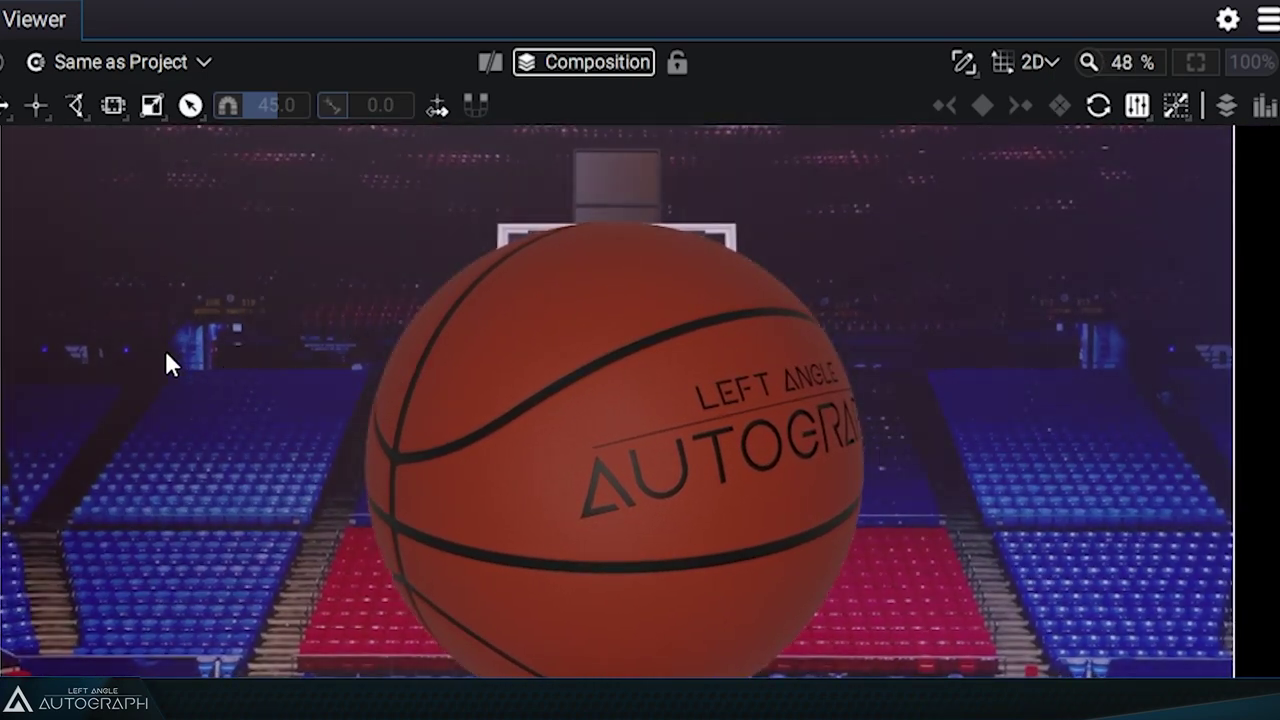
left_click_drag(192, 355, 200, 394)
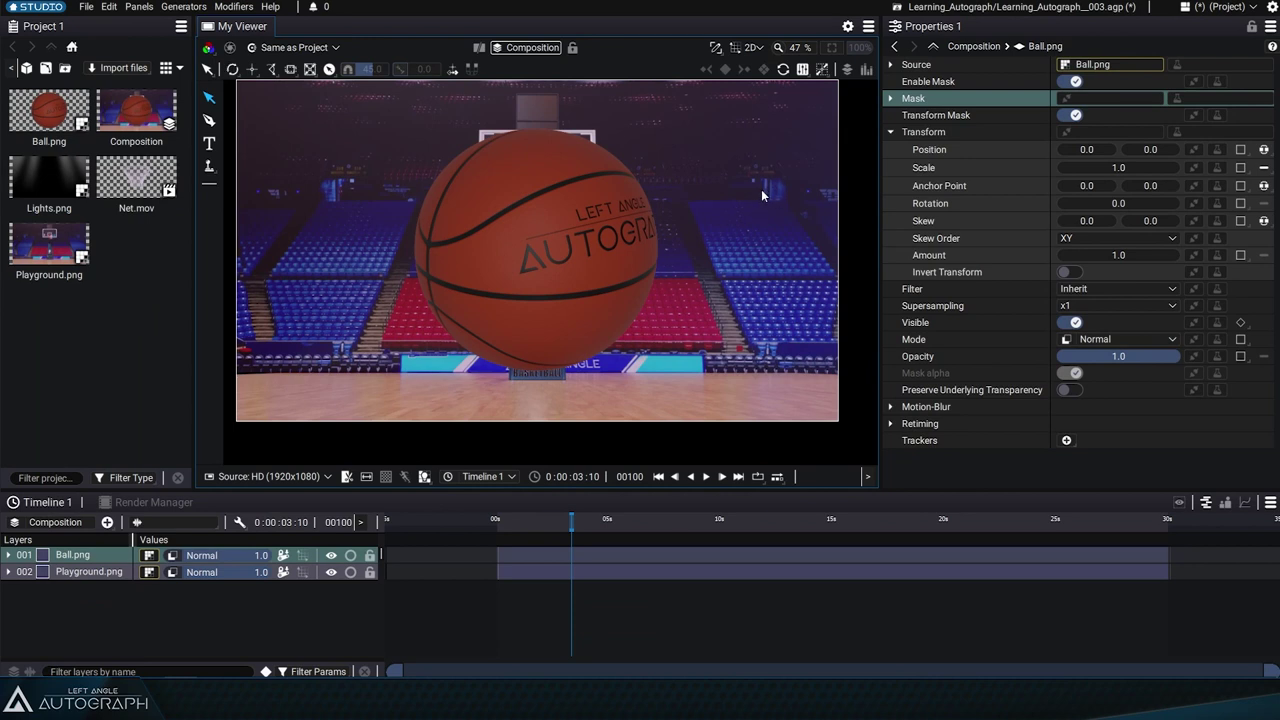
left_click_drag(762, 195, 792, 227)
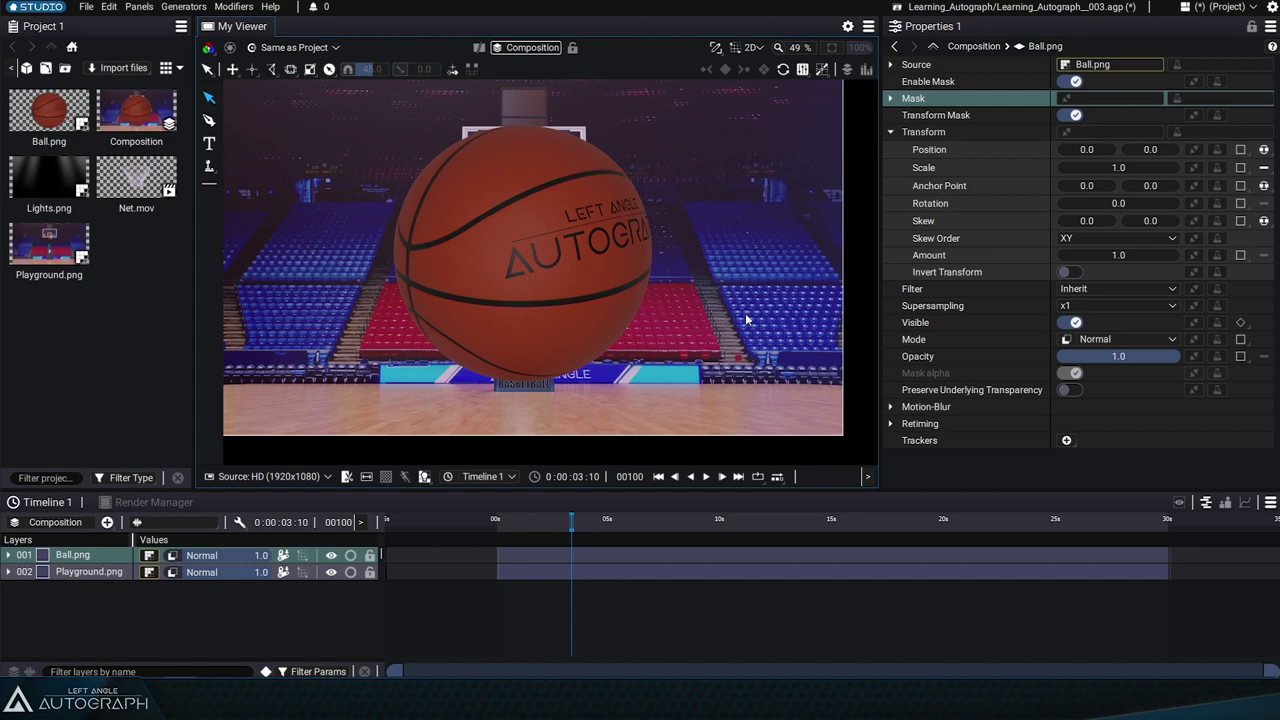
scroll(774, 366, "up", 12)
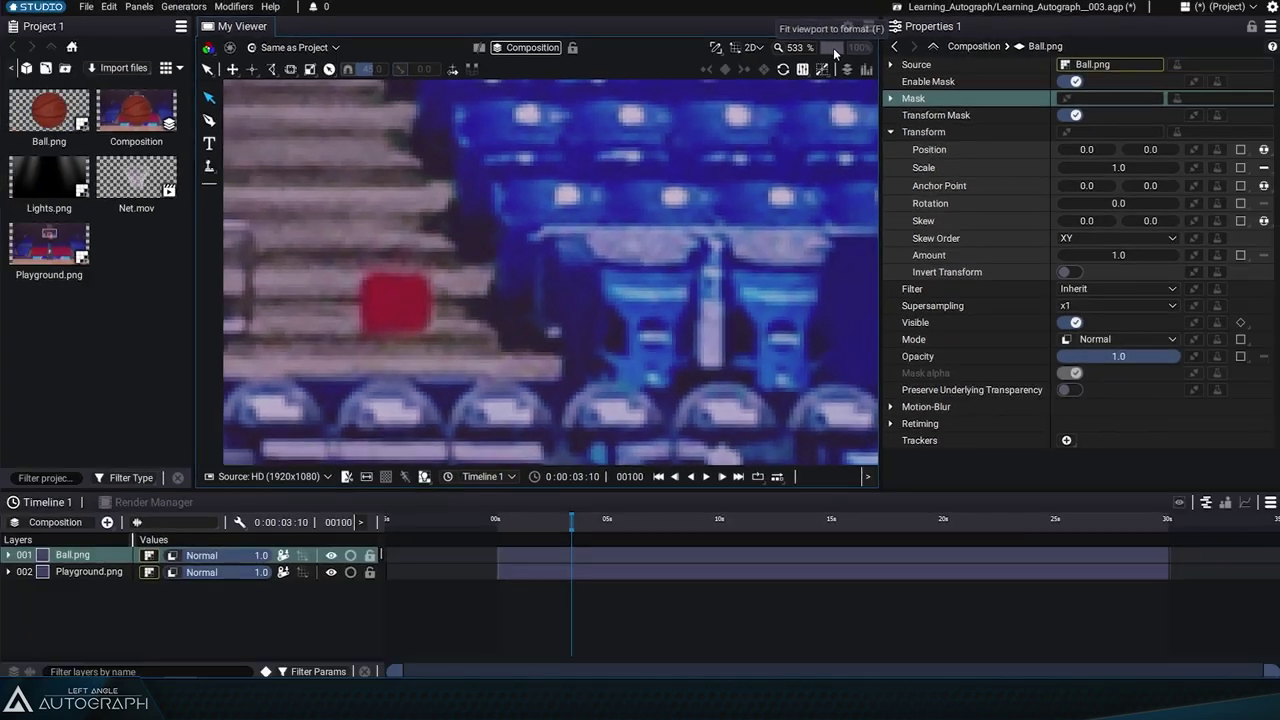
Enable Fit Viewport to Format, then narrow and shorten the viewer so the image refits
left_click(833, 48)
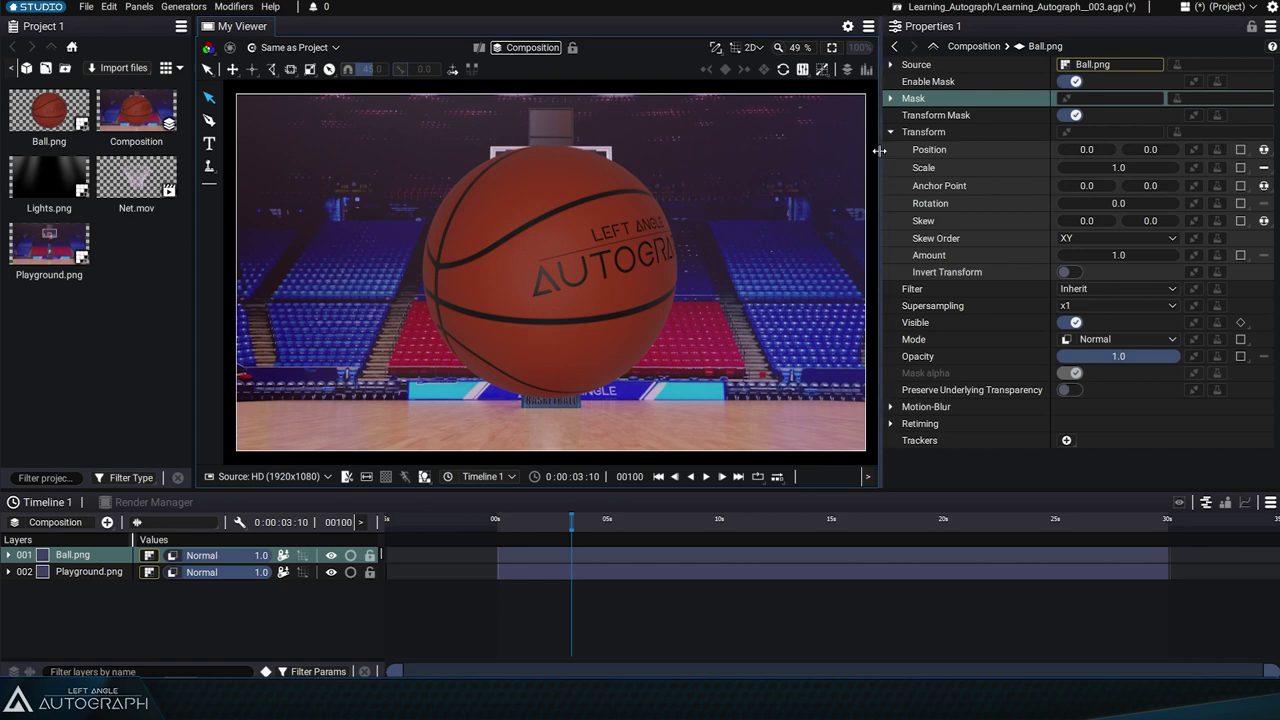
left_click_drag(881, 150, 1045, 176)
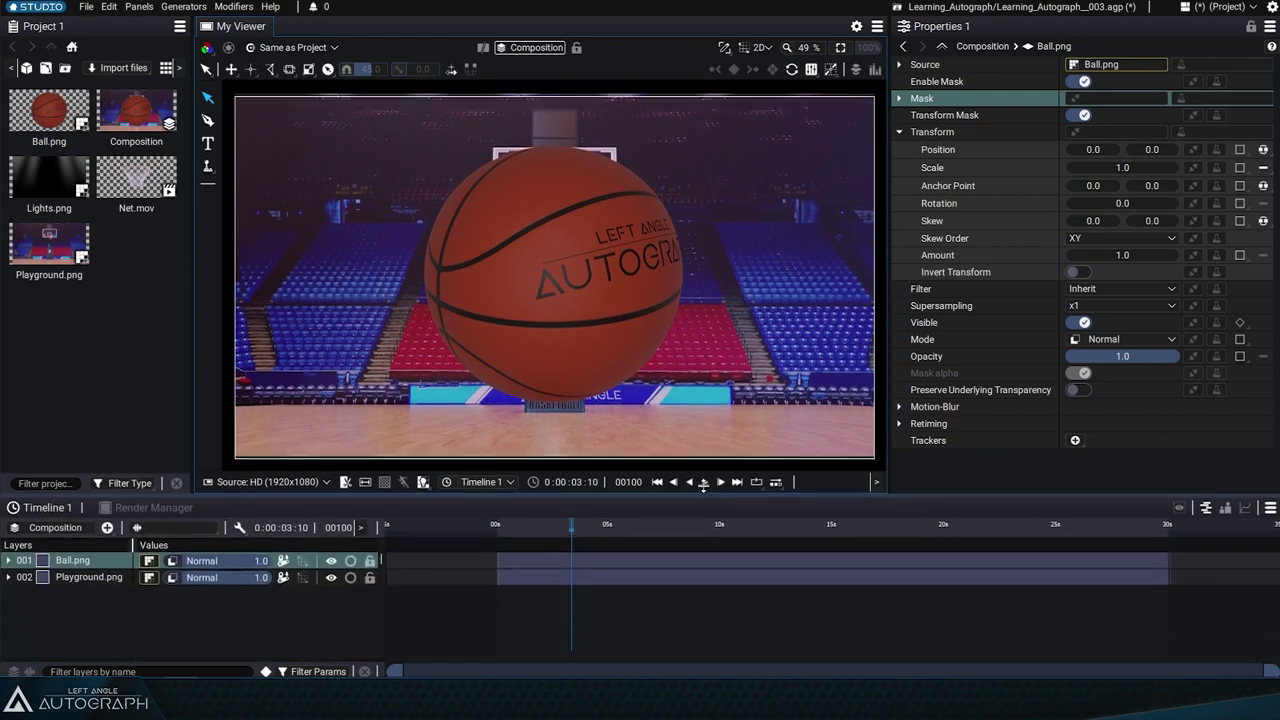
left_click_drag(703, 484, 703, 449)
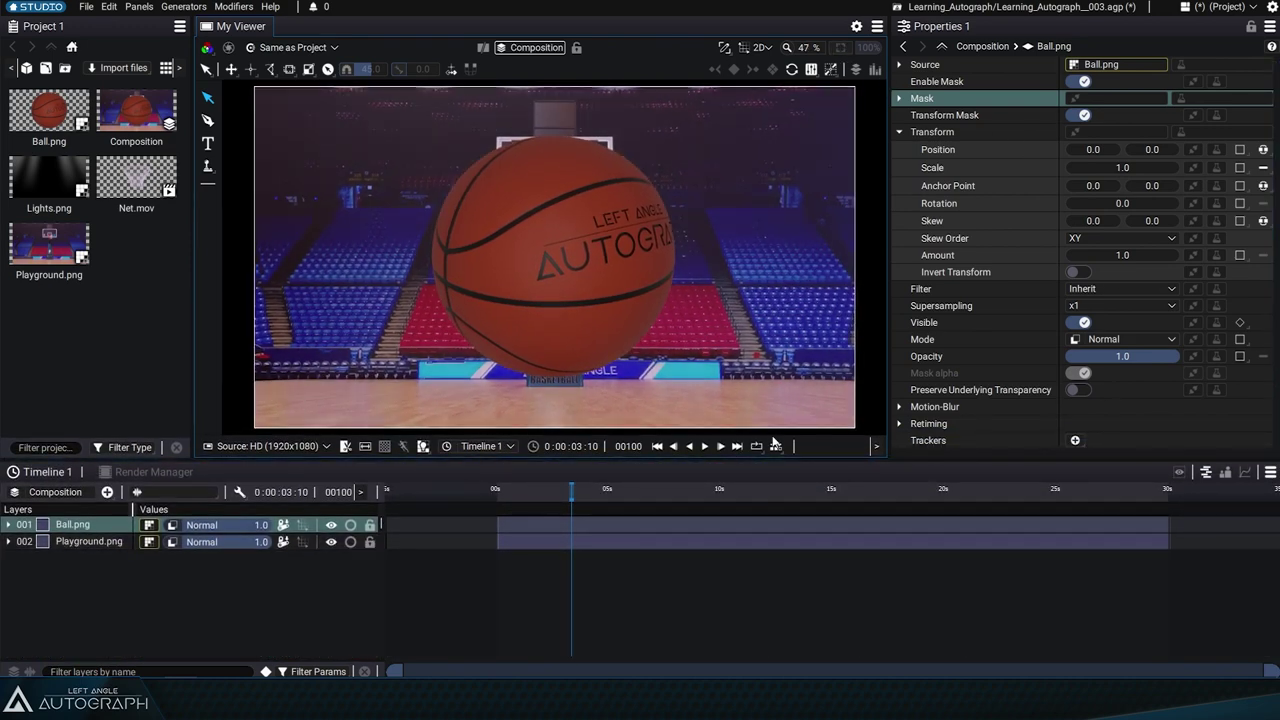
left_click_drag(737, 458, 781, 462)
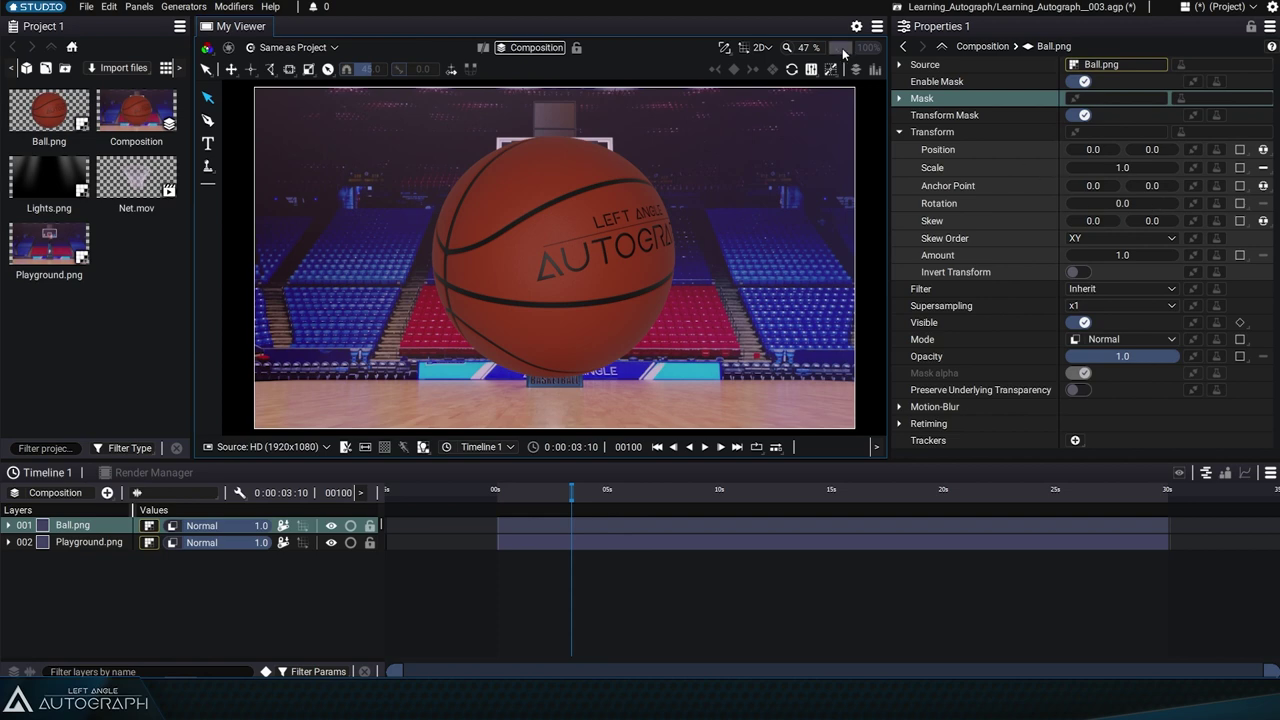
Widen and heighten the viewer, widen Properties for values, and Project assets to three columns
left_click_drag(893, 150, 1011, 147)
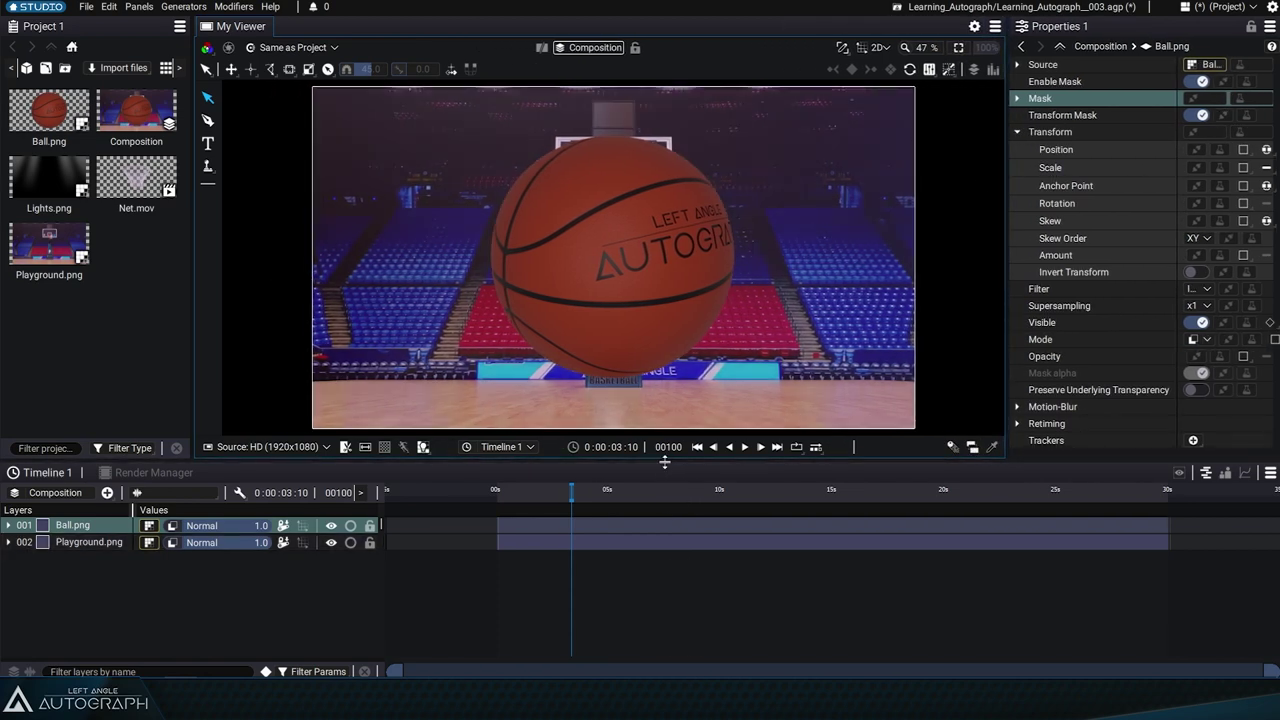
left_click_drag(666, 460, 688, 405)
left_click_drag(1004, 176, 946, 180)
left_click_drag(197, 201, 298, 200)
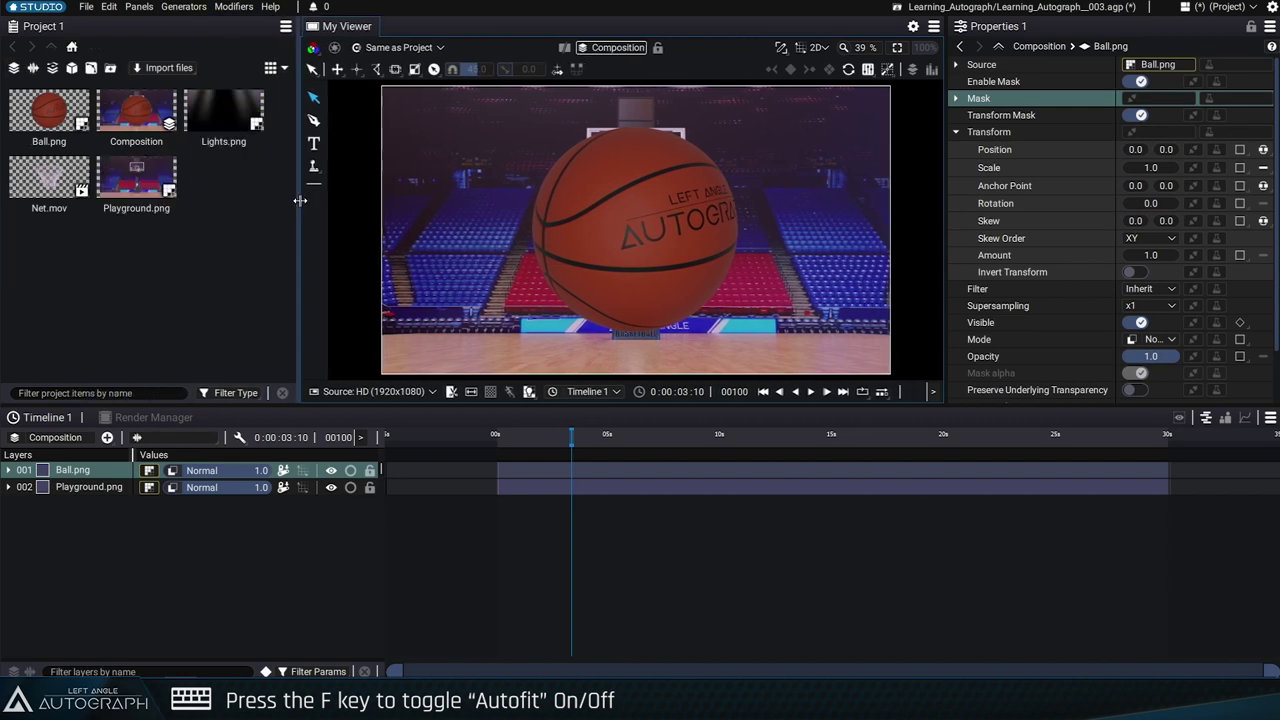